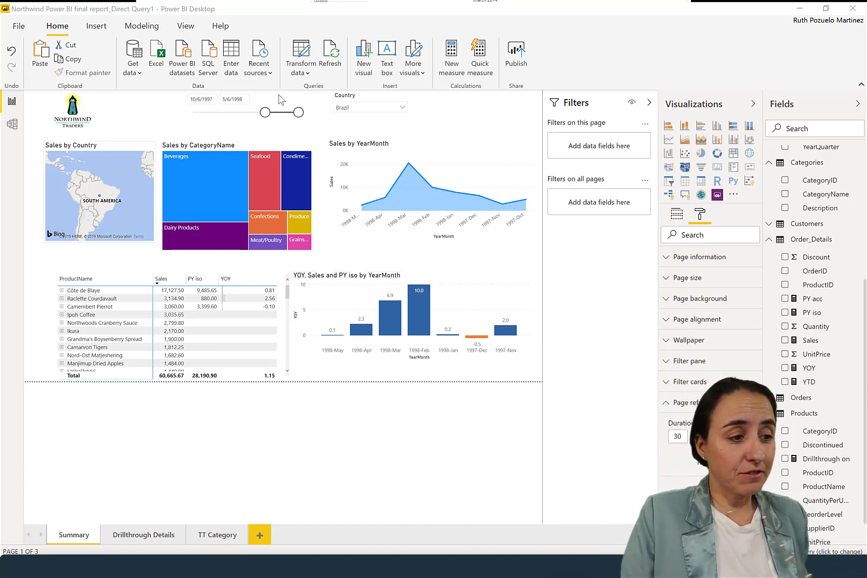
Step: Check in the preview features options that Automatic Page Refresh is enabled, leaving the options unchanged
click(19, 25)
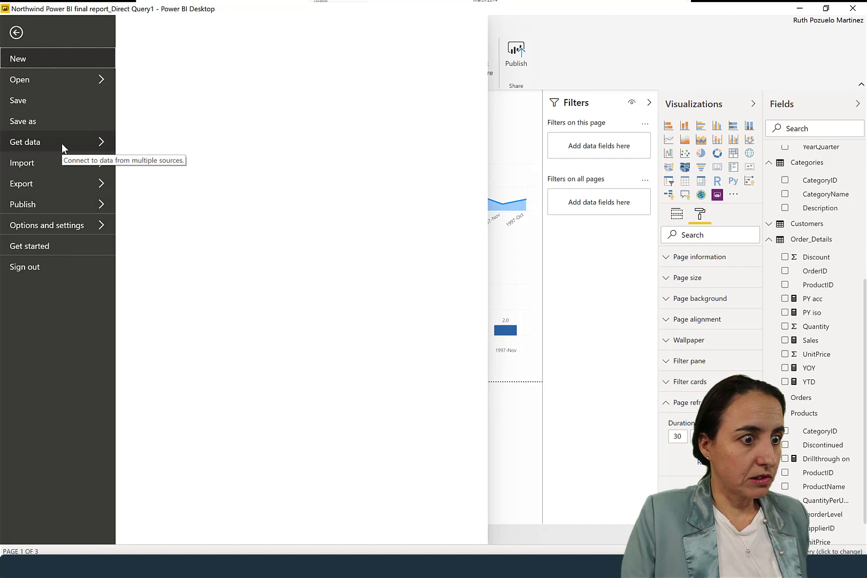
click(81, 224)
click(216, 94)
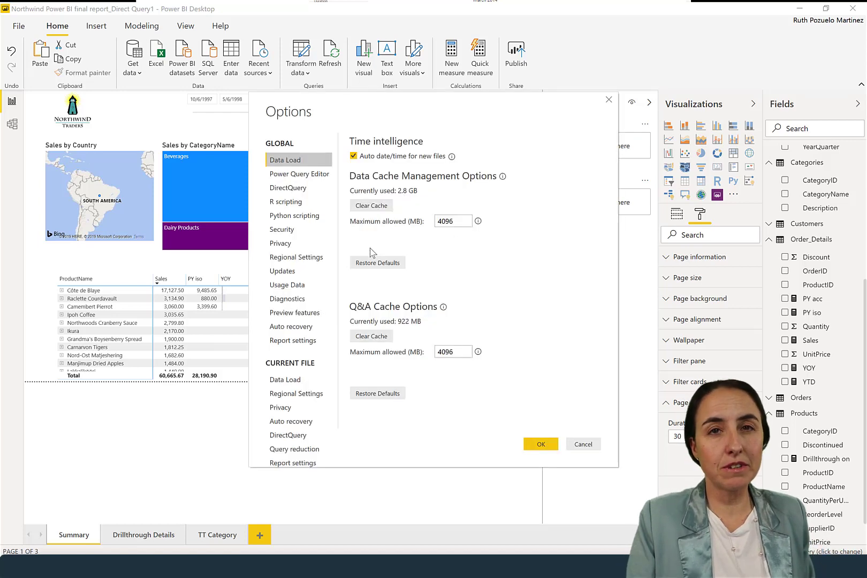
click(316, 313)
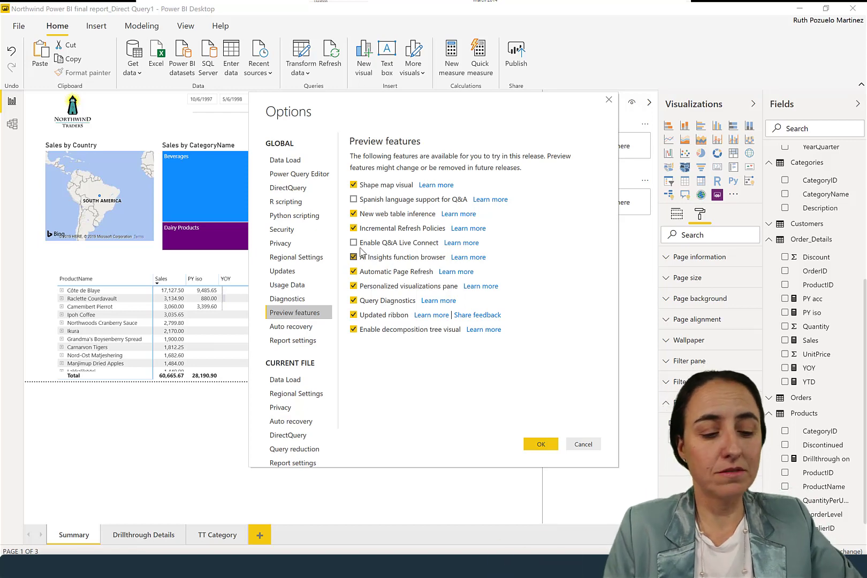
click(587, 444)
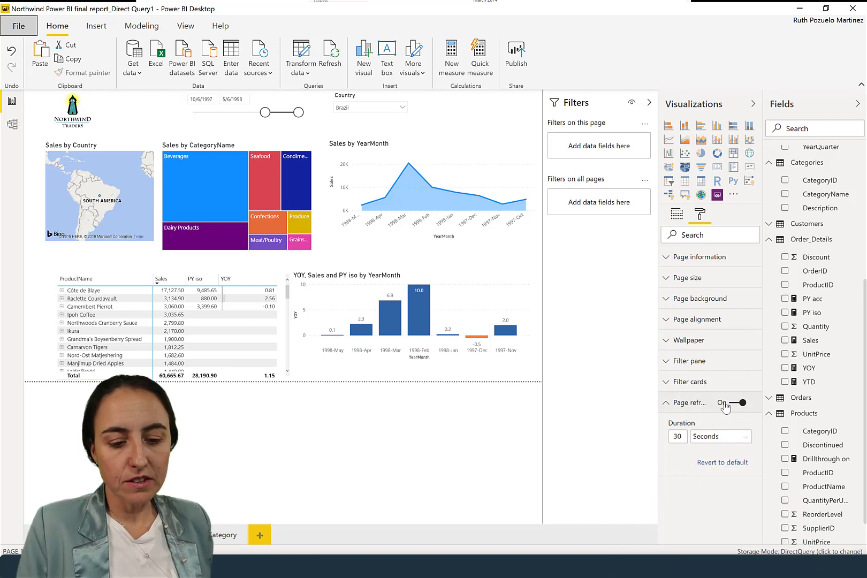
Step: Switch the Summary page's automatic page refresh off and on again, and set its duration to 1 second
click(729, 405)
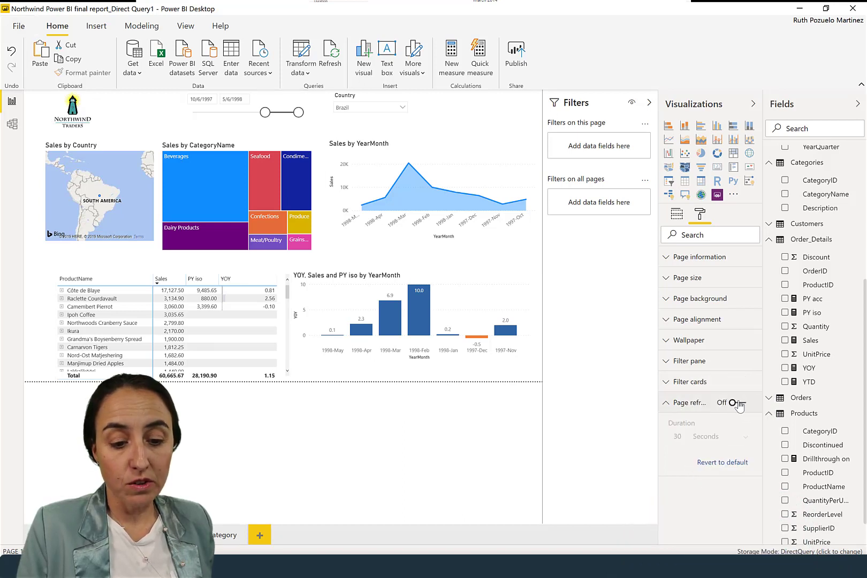
click(737, 404)
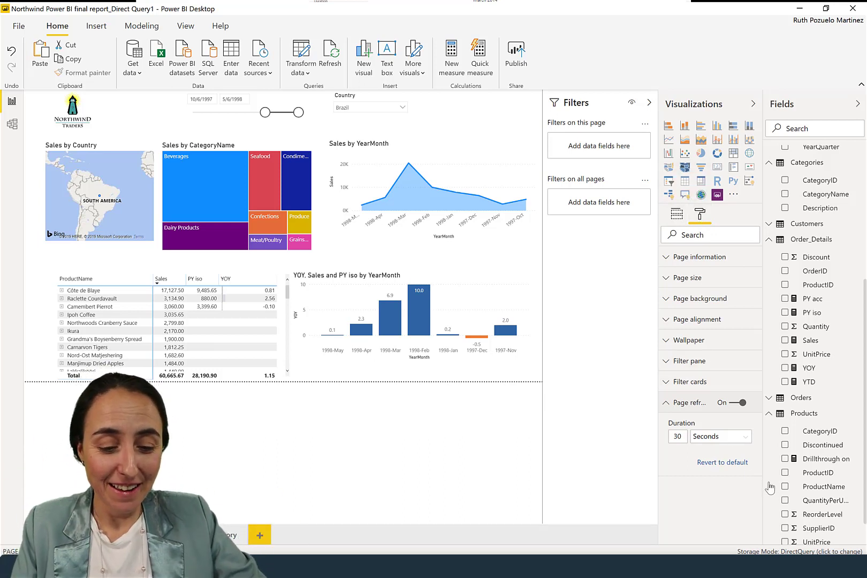
click(719, 436)
click(722, 452)
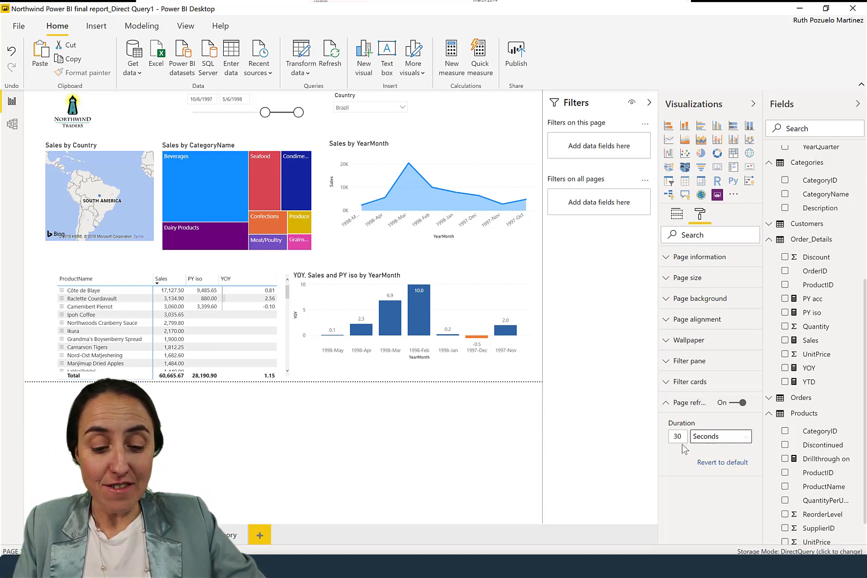
drag(684, 437, 660, 445)
text(1)
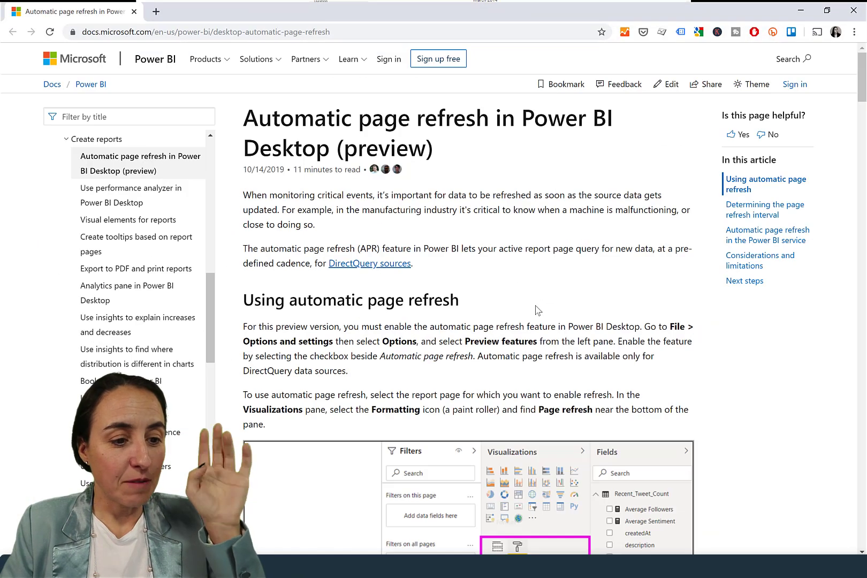
Step: Skim the Microsoft Docs article on automatic page refresh in Chrome, including the limits per storage mode and capacity type
scroll(532, 297, down, 3)
scroll(533, 294, down, 20)
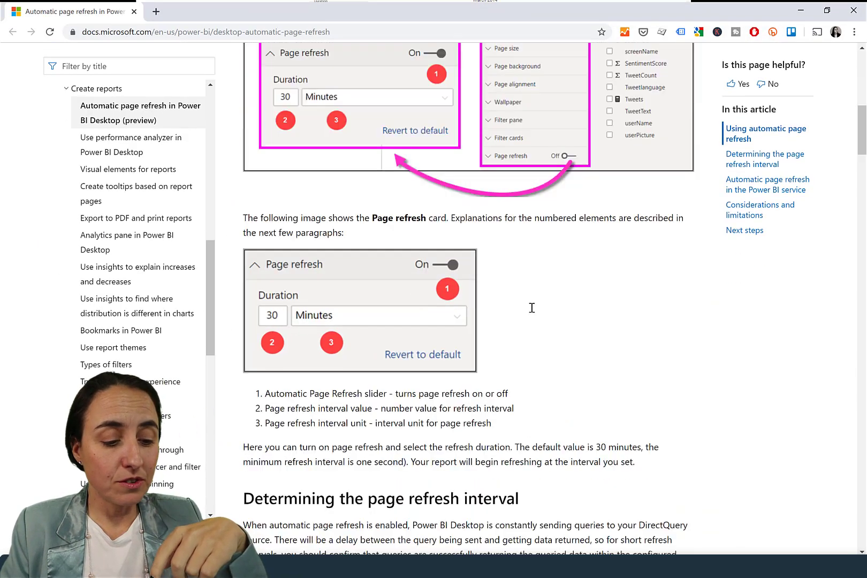
scroll(541, 322, down, 20)
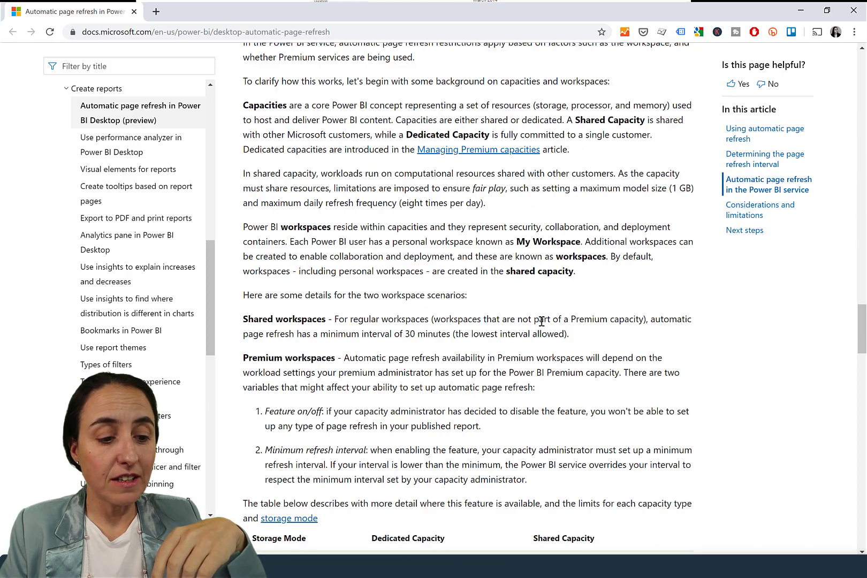
scroll(540, 318, down, 4)
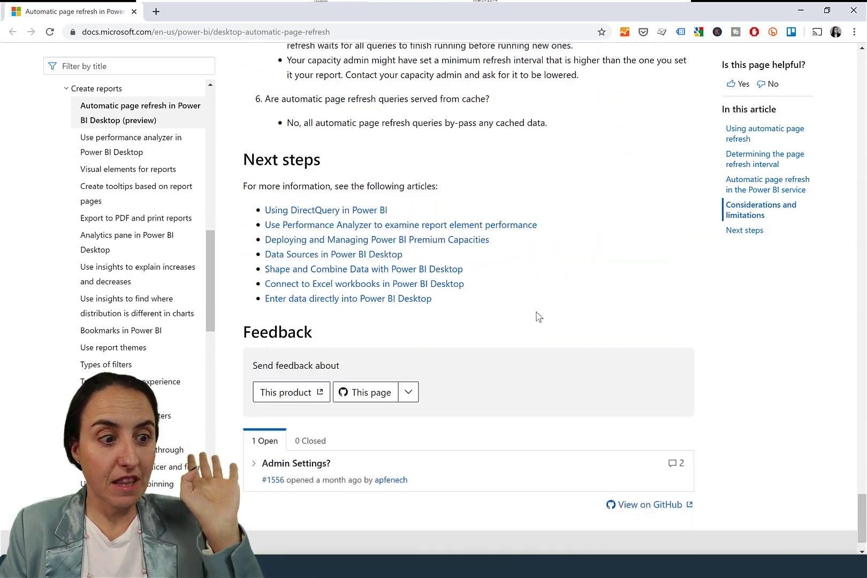
scroll(556, 236, up, 20)
scroll(561, 223, up, 20)
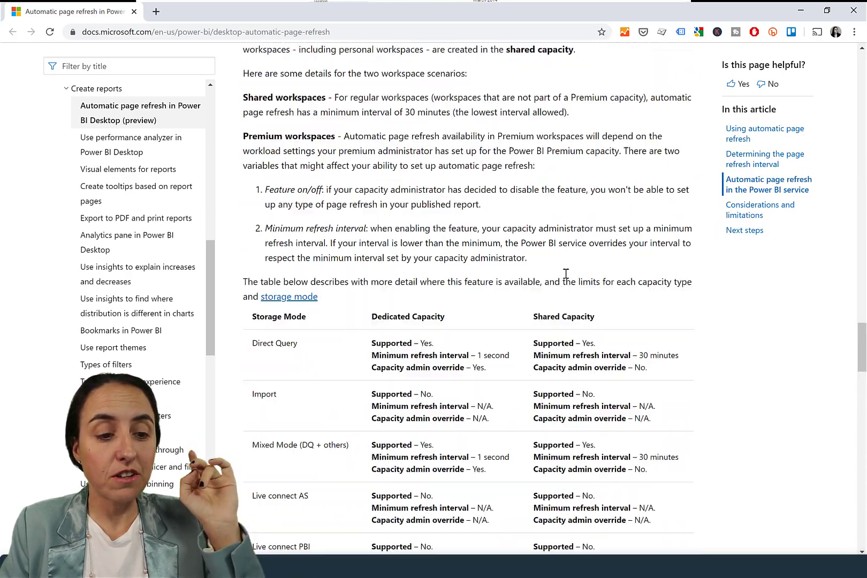
scroll(577, 313, down, 12)
scroll(579, 288, up, 5)
scroll(578, 288, up, 15)
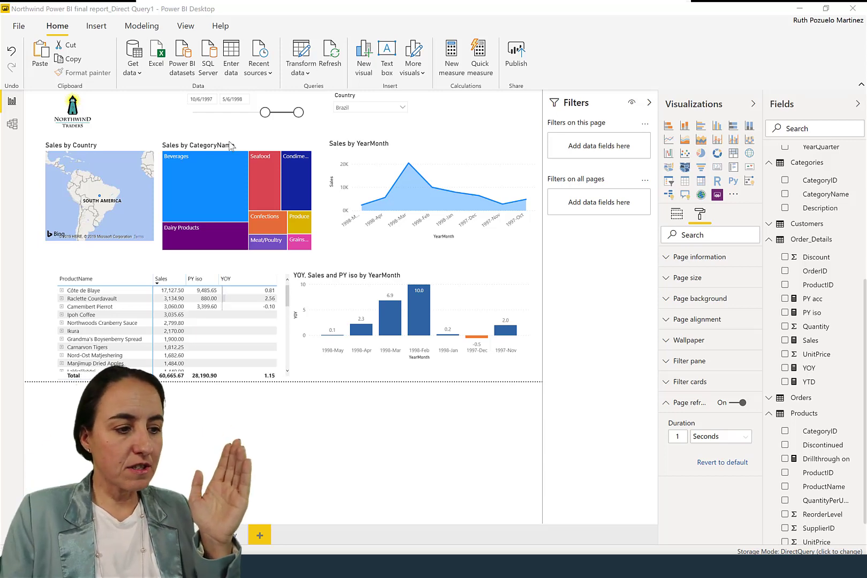
Step: Highlight Beverages in the Sales by CategoryName treemap, and record a refresh of the Power BI report's visuals in Performance analyzer
click(196, 183)
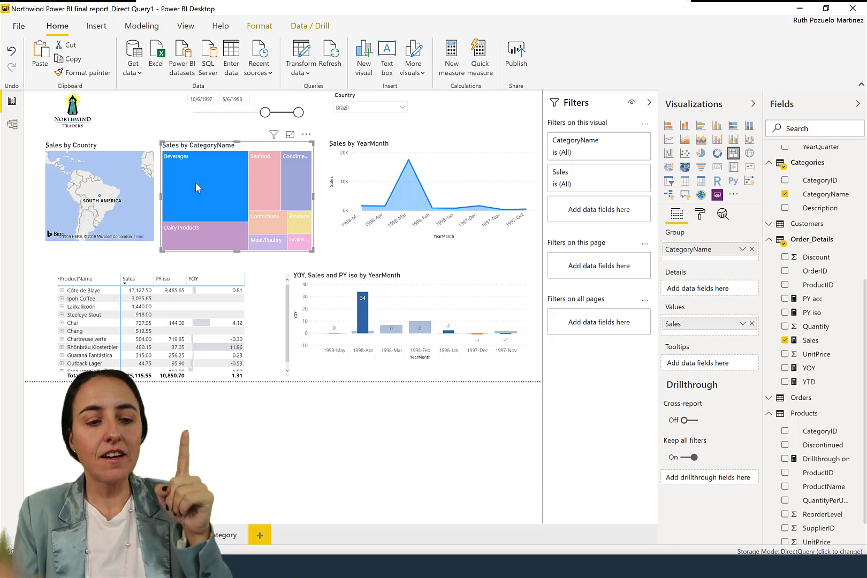
click(185, 26)
click(527, 68)
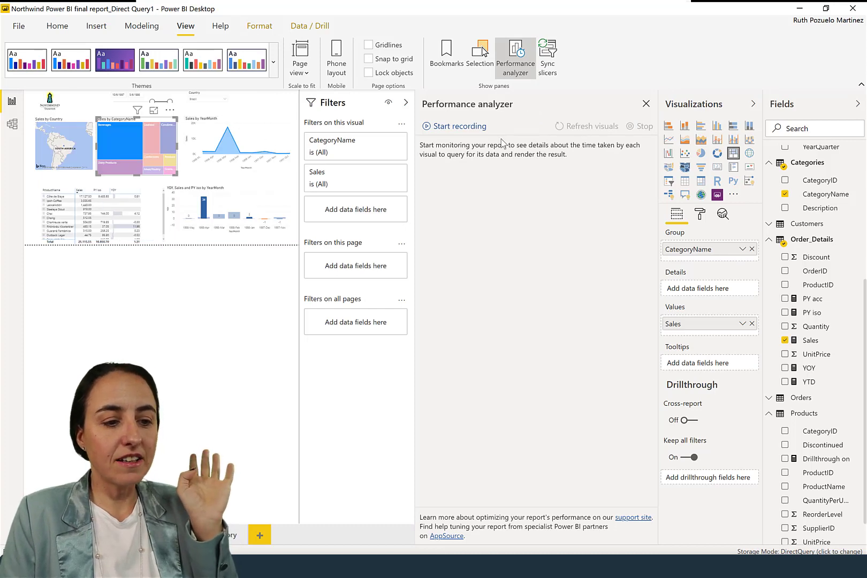
click(459, 126)
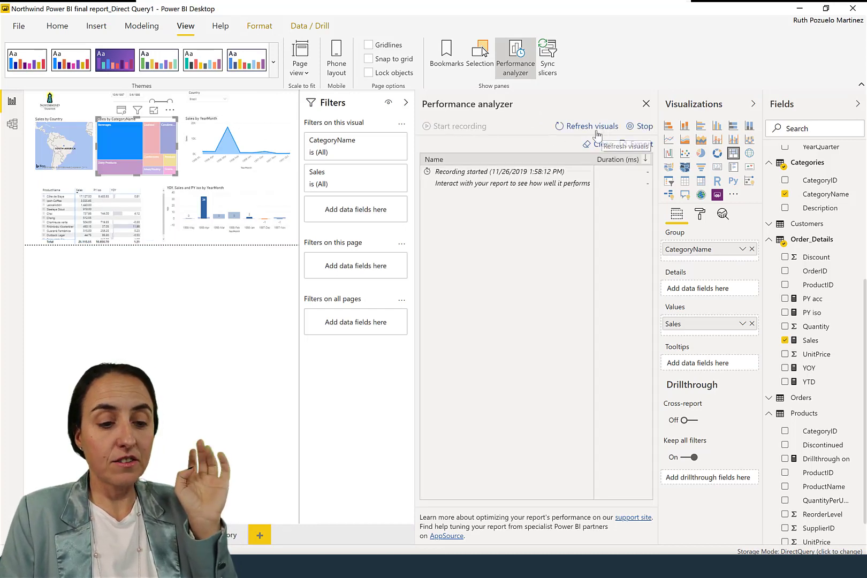
click(598, 129)
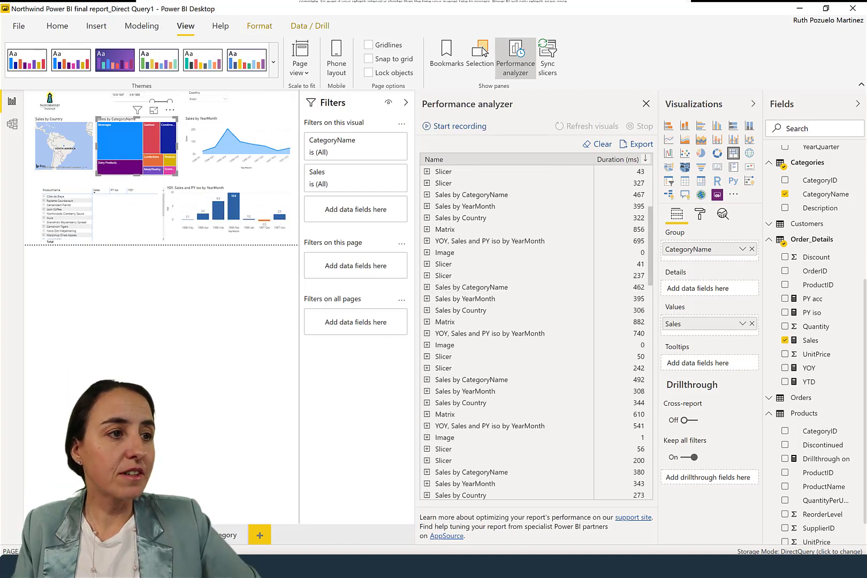
Step: Bring up the maximized Chrome article and read the guidance on determining the page refresh interval, including the Performance Analyzer example
drag(489, 1, 465, 175)
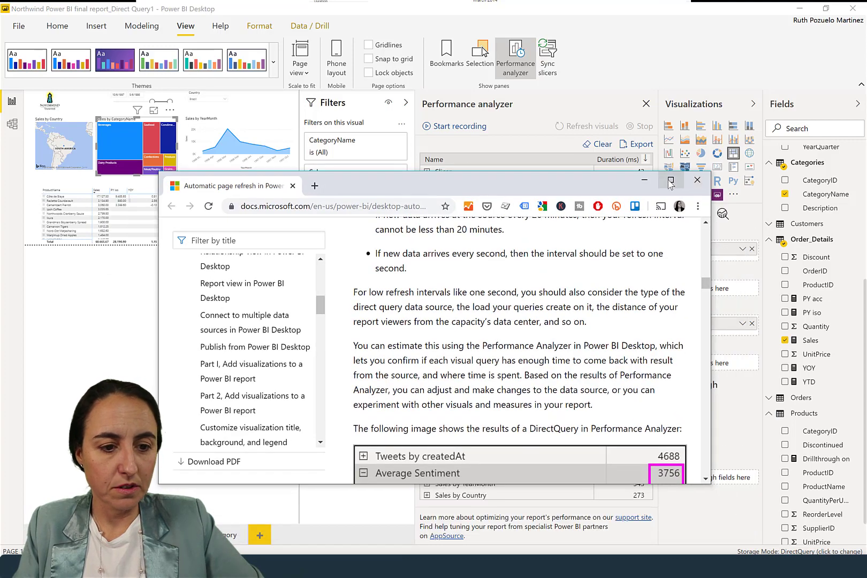
click(670, 180)
scroll(465, 291, down, 4)
scroll(428, 254, up, 2)
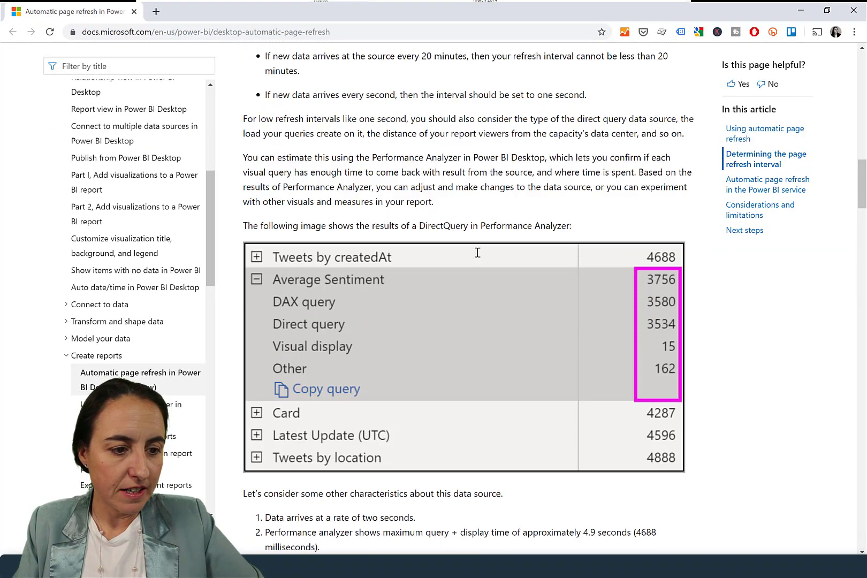
drag(426, 256, 593, 264)
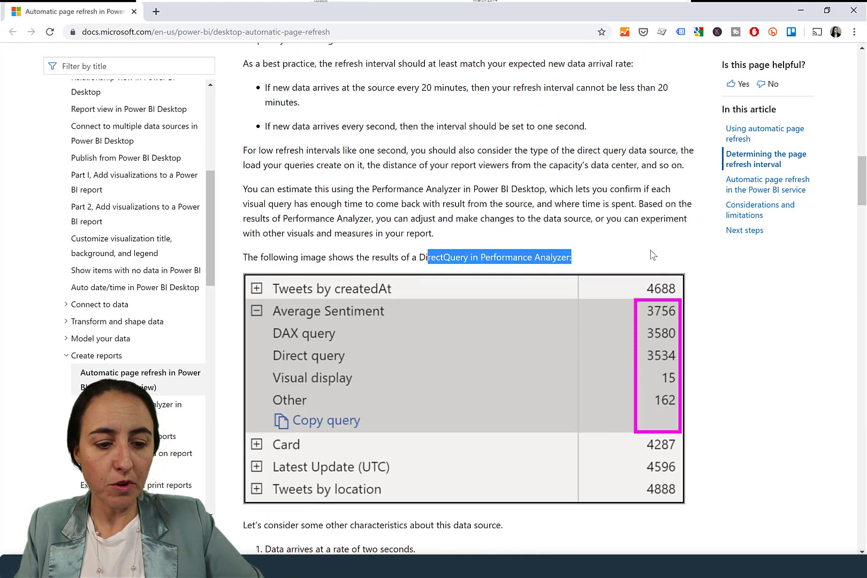
scroll(650, 255, down, 4)
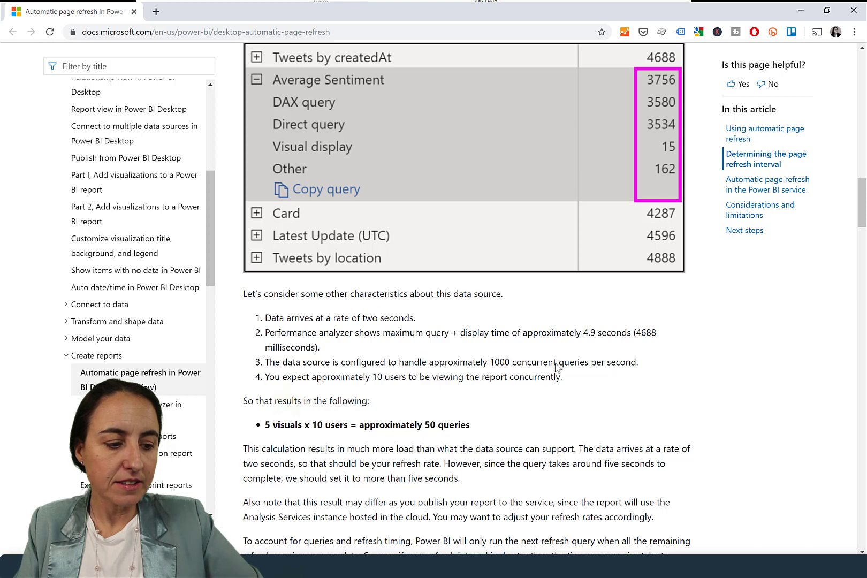
scroll(556, 367, down, 1)
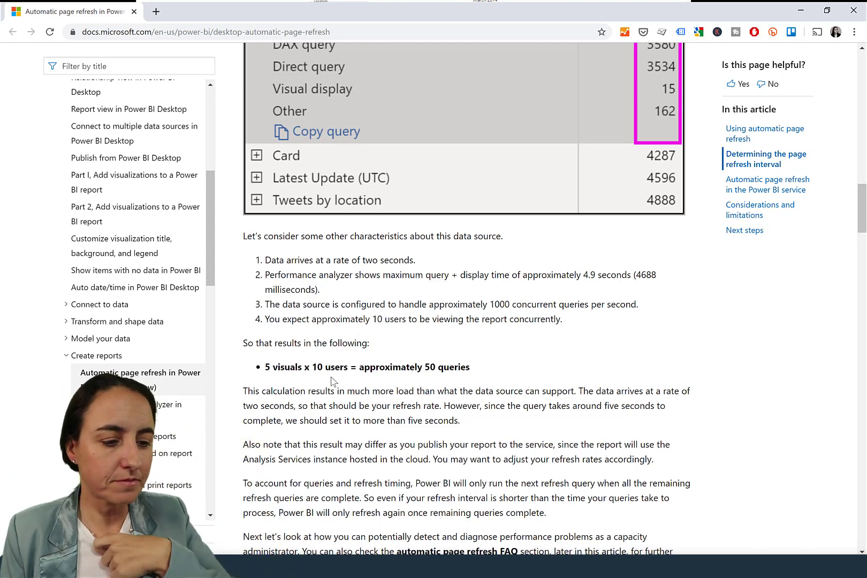
scroll(332, 381, down, 4)
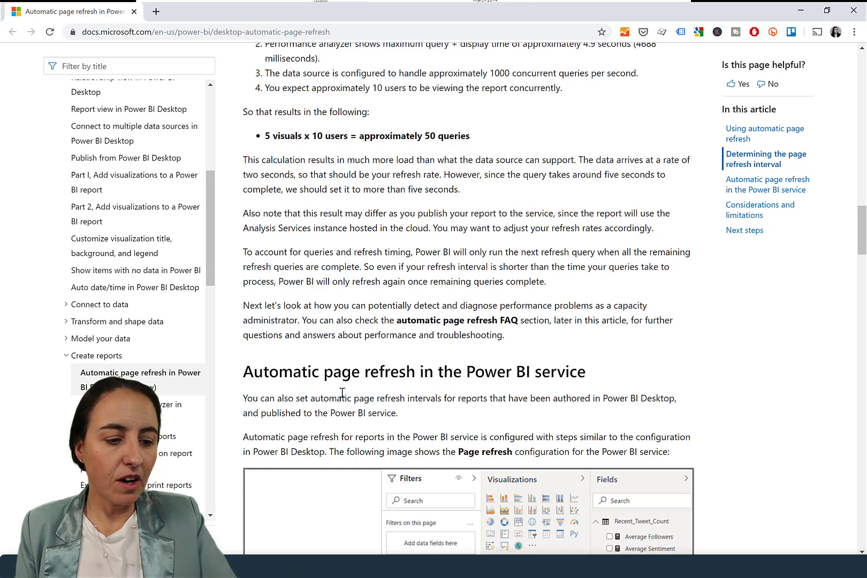
Step: Read how page refresh is configured in the Power BI service and which page refresh intervals are allowed
scroll(342, 393, down, 2)
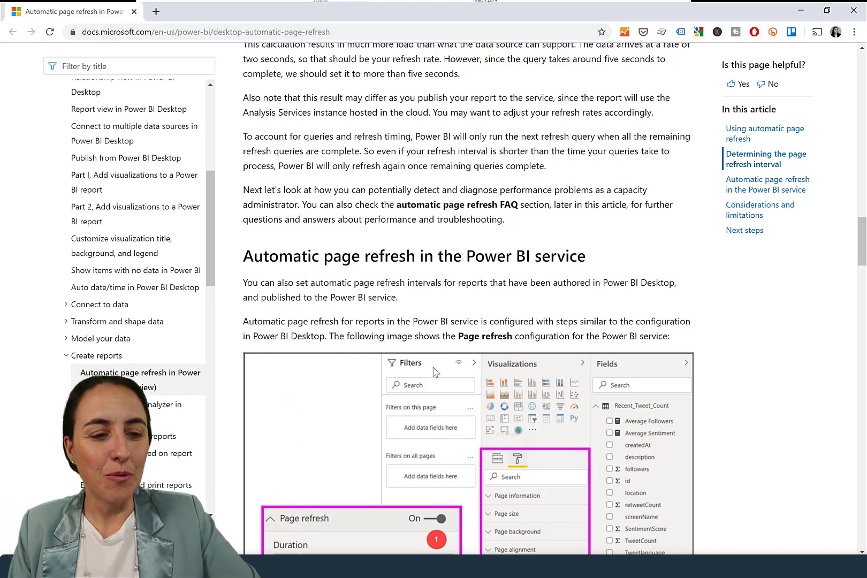
scroll(477, 385, down, 7)
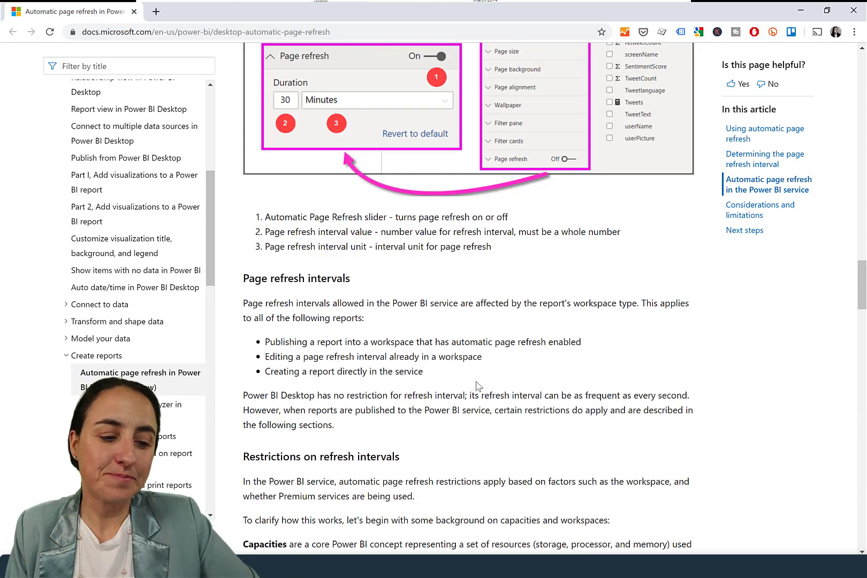
scroll(479, 388, up, 1)
scroll(480, 389, up, 2)
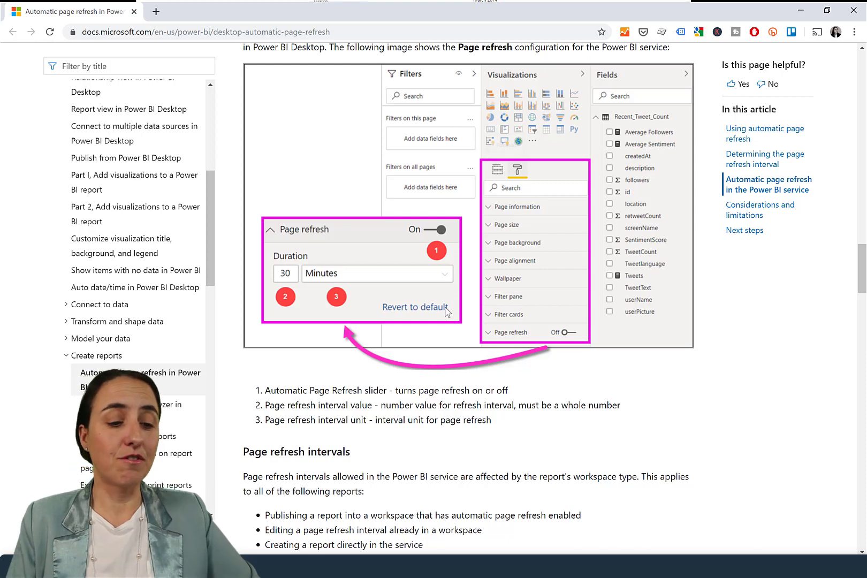
scroll(498, 393, down, 3)
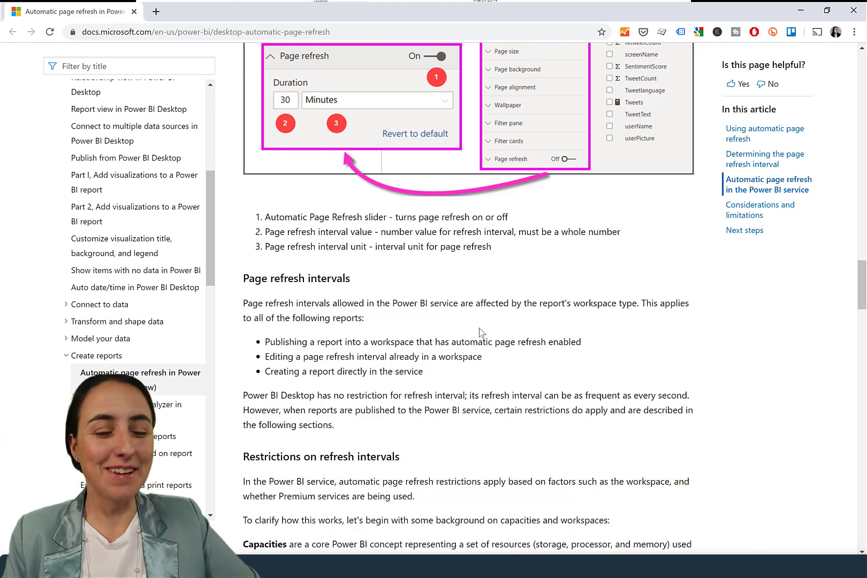
scroll(440, 399, down, 4)
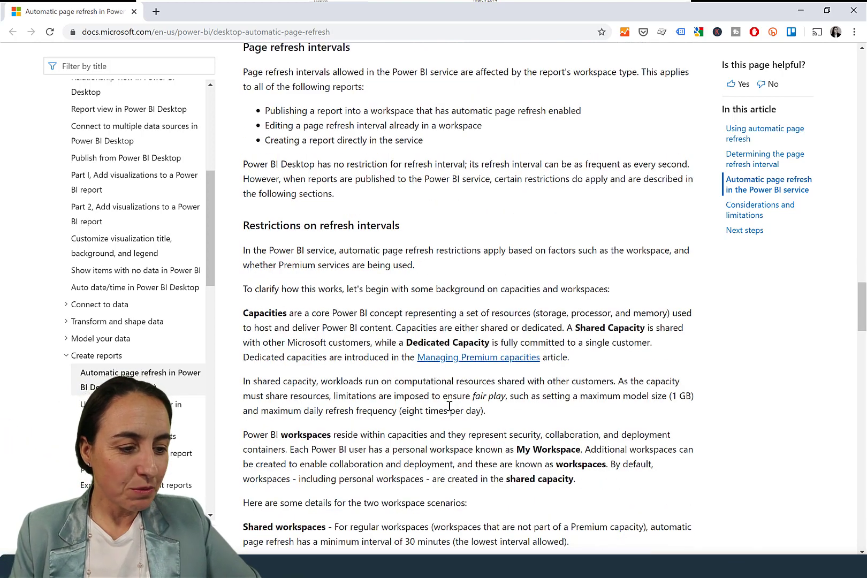
scroll(493, 428, up, 4)
scroll(493, 427, up, 2)
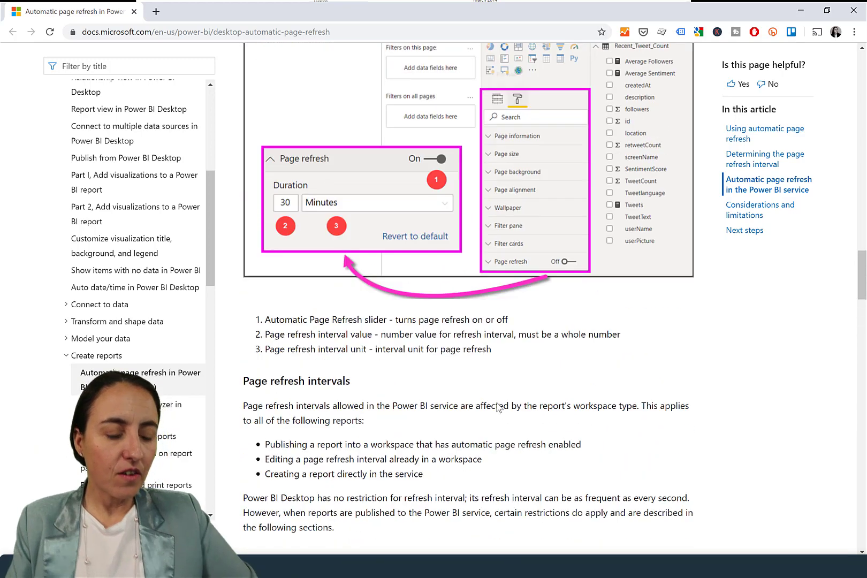
scroll(465, 396, down, 2)
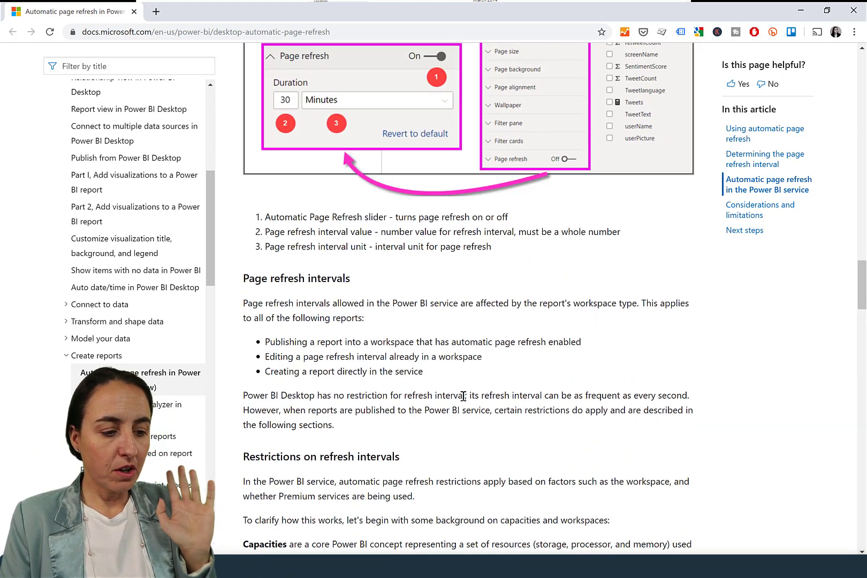
scroll(465, 390, down, 2)
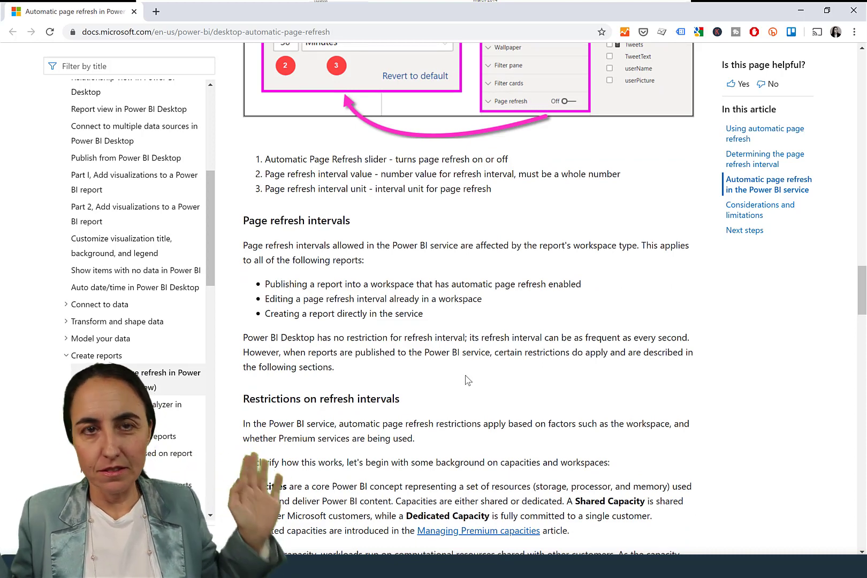
scroll(458, 387, down, 1)
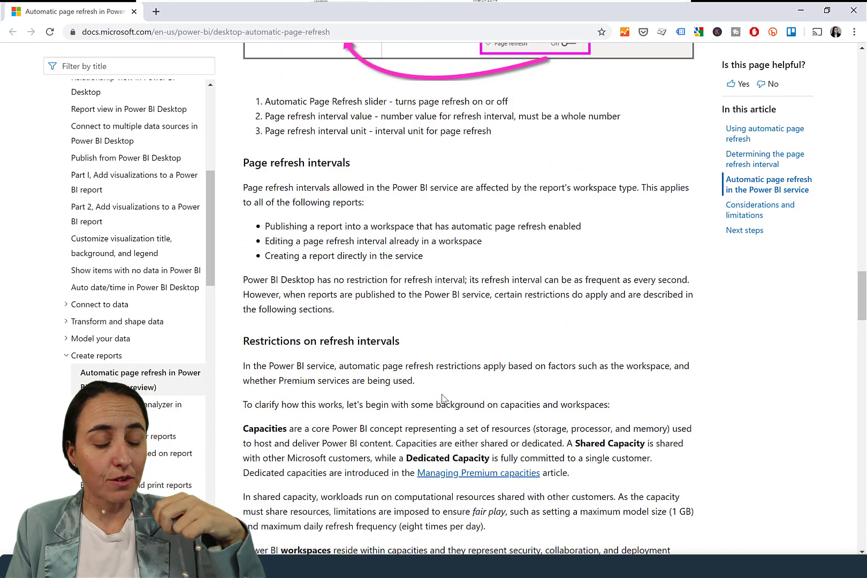
Step: Read the restrictions on refresh intervals for shared and Premium workspaces, including the table of storage modes and capacities
scroll(445, 395, down, 3)
scroll(445, 379, down, 1)
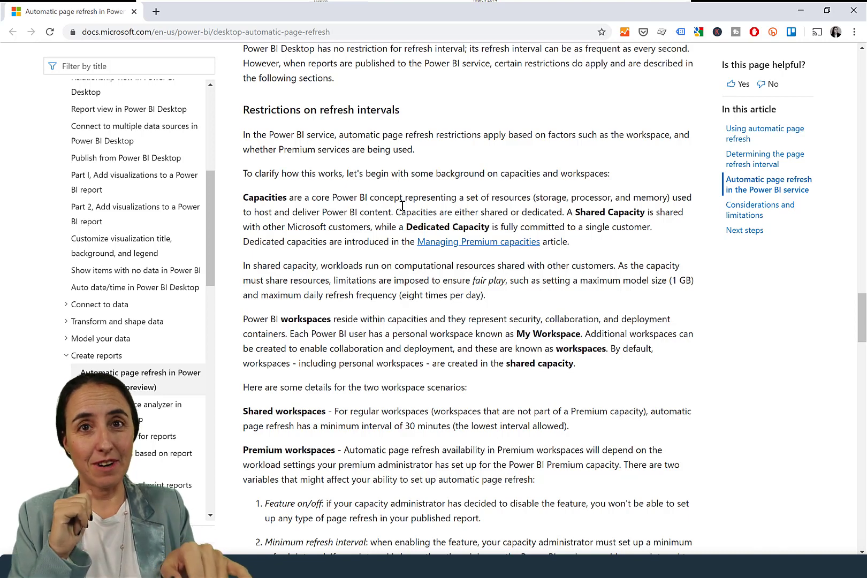
scroll(503, 320, down, 2)
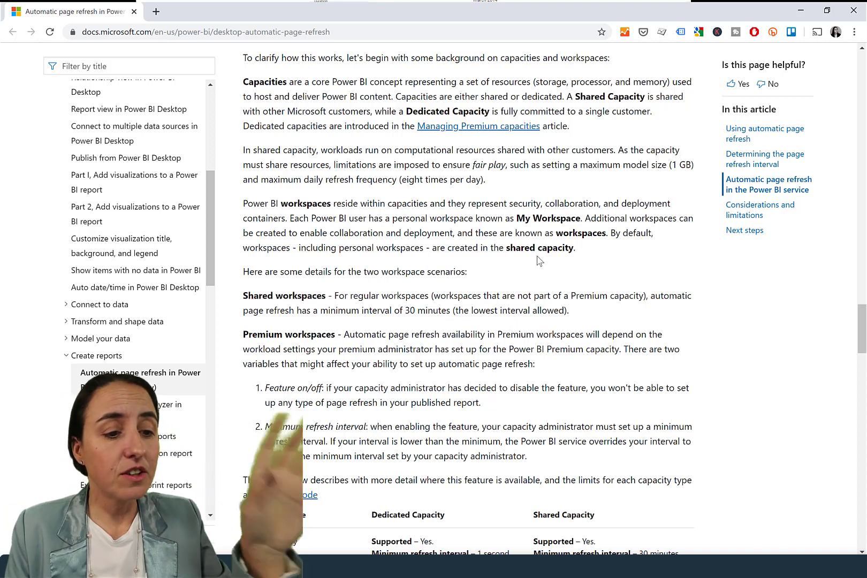
scroll(527, 230, down, 4)
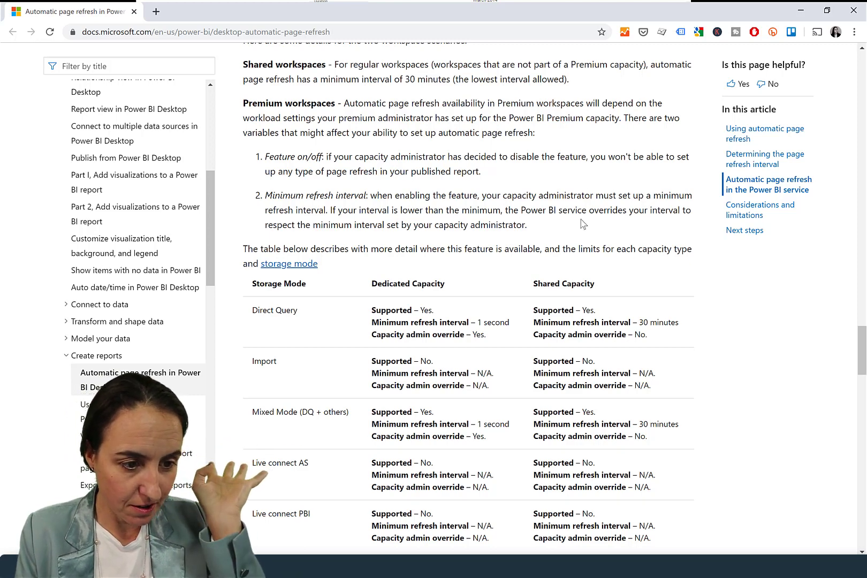
Step: Read the Minimum refresh interval rule for Premium workspaces, highlighting the passages on the capacity administrator's minimum and the service override
drag(521, 196, 512, 196)
drag(644, 206, 648, 214)
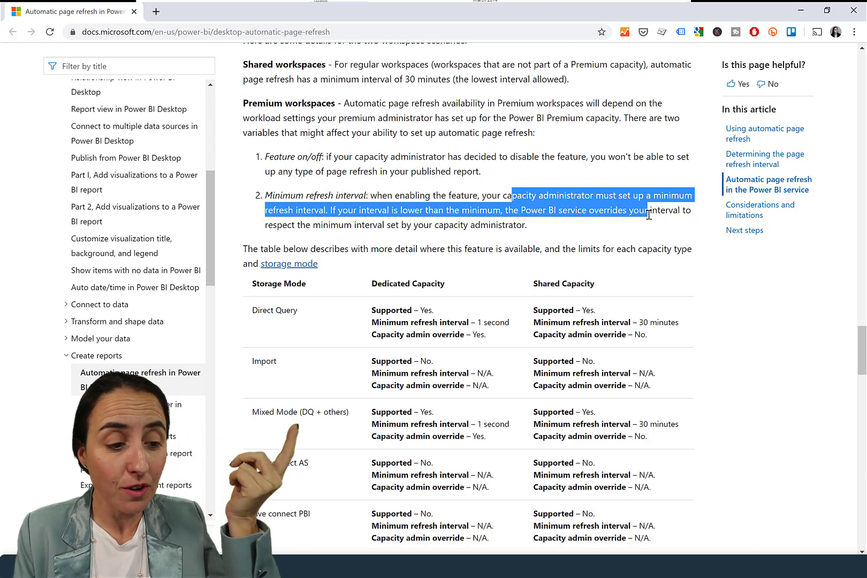
click(606, 228)
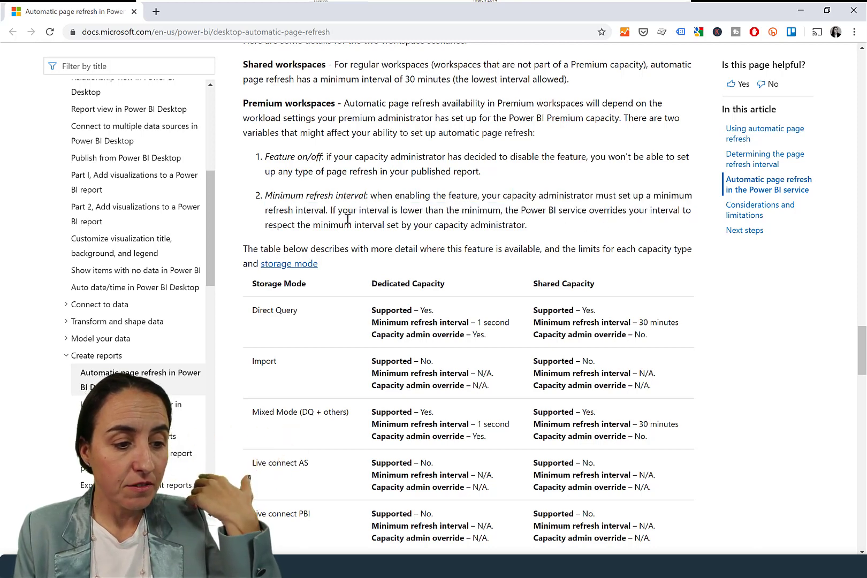
drag(348, 210, 540, 224)
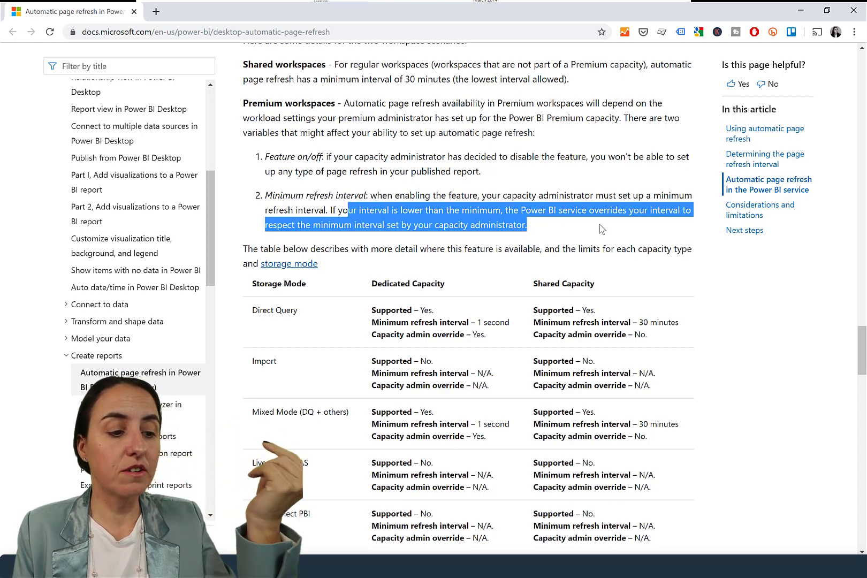
click(616, 232)
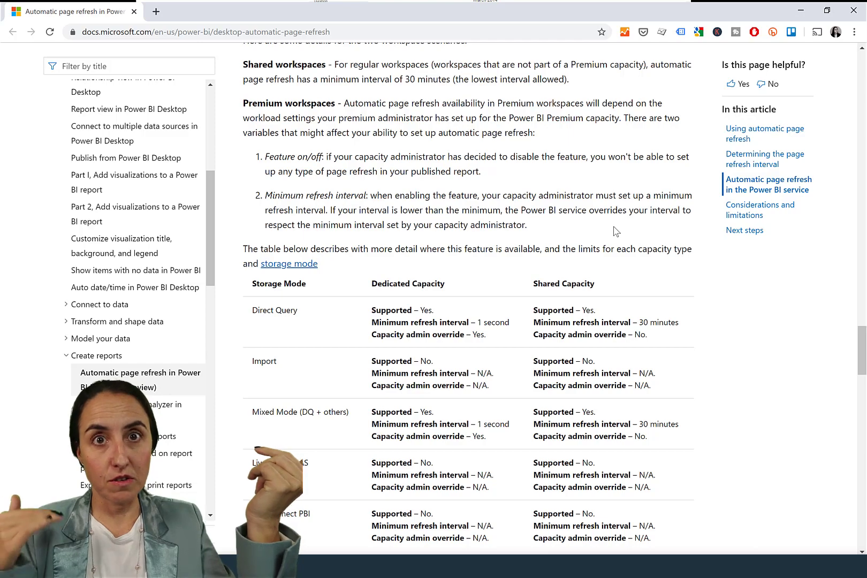
Step: Read the considerations and limitations and the FAQ, highlighting the answers on the capacity admin's minimum interval and turning refresh on for report pages
scroll(567, 418, down, 15)
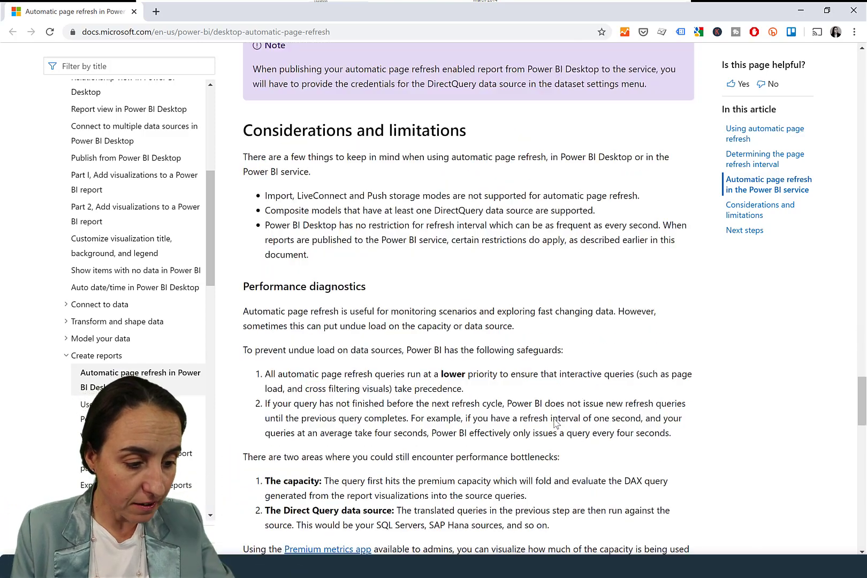
scroll(555, 415, down, 10)
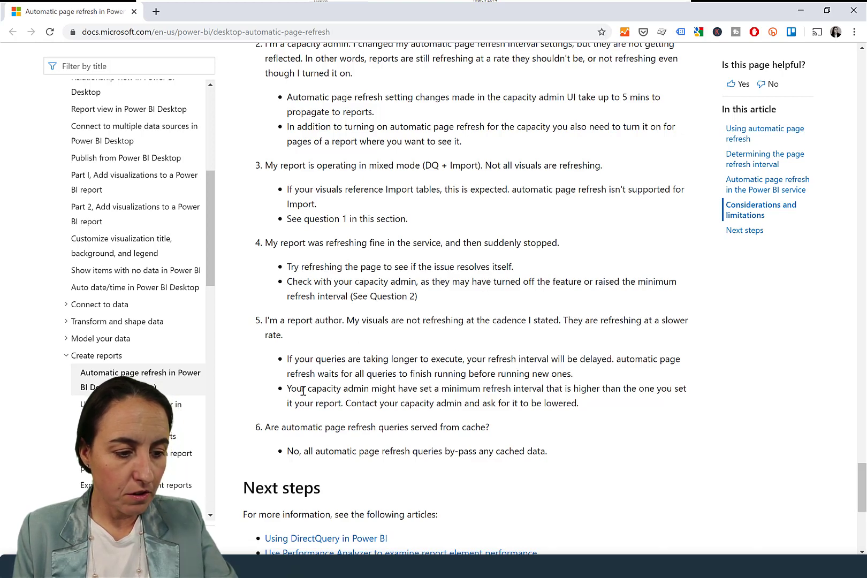
drag(302, 389, 570, 392)
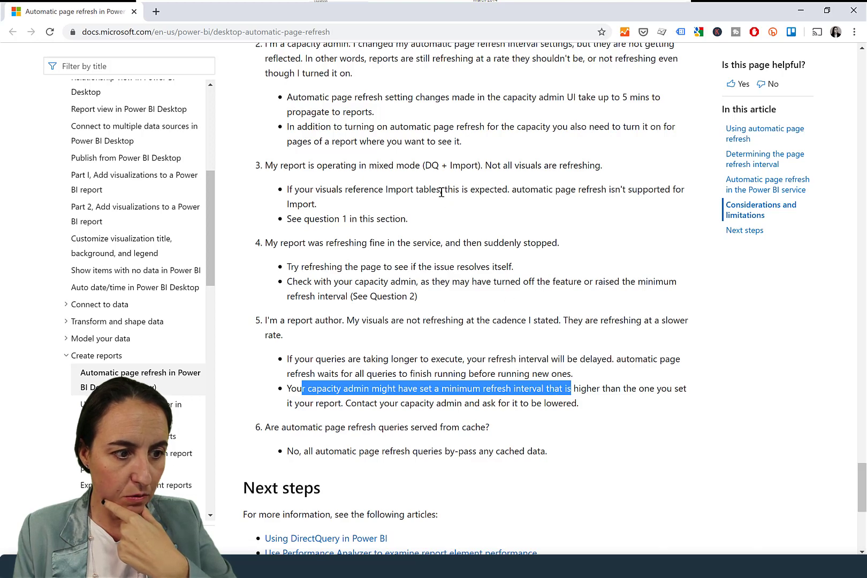
drag(331, 127, 539, 140)
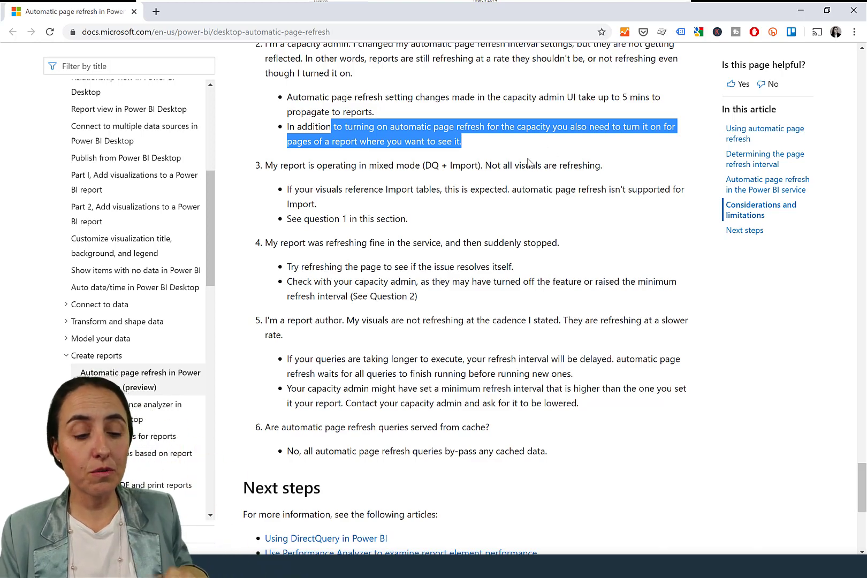
click(461, 299)
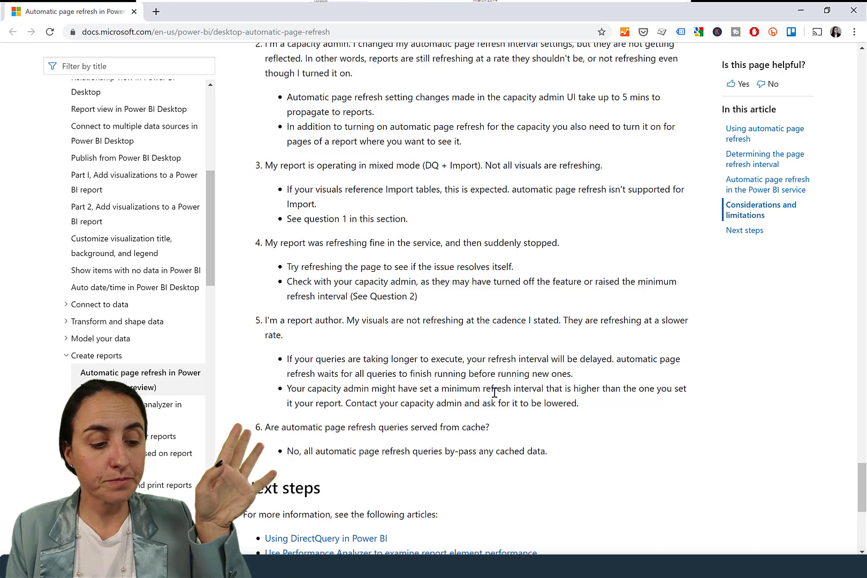
Step: Review the frequently asked questions and highlight the answer on whether automatic page refresh queries are served from cache
scroll(495, 394, up, 5)
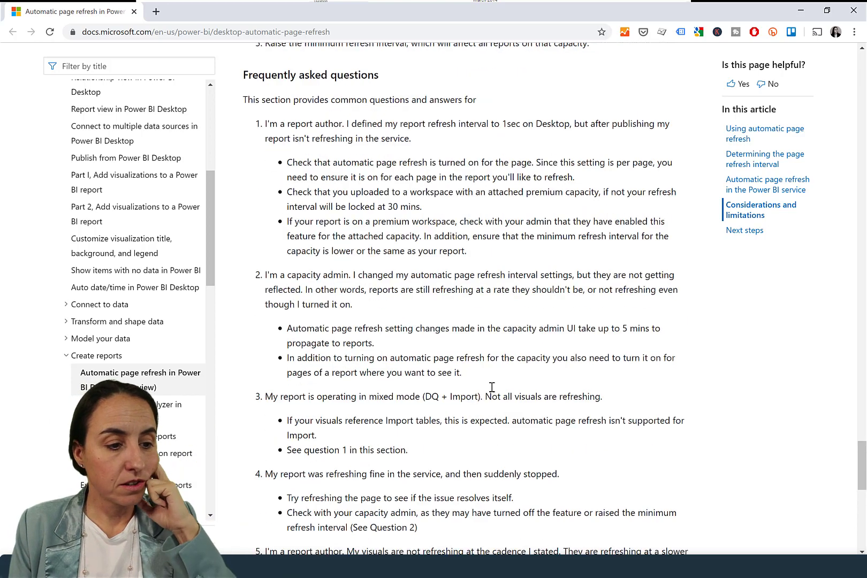
scroll(492, 387, down, 3)
scroll(492, 387, down, 2)
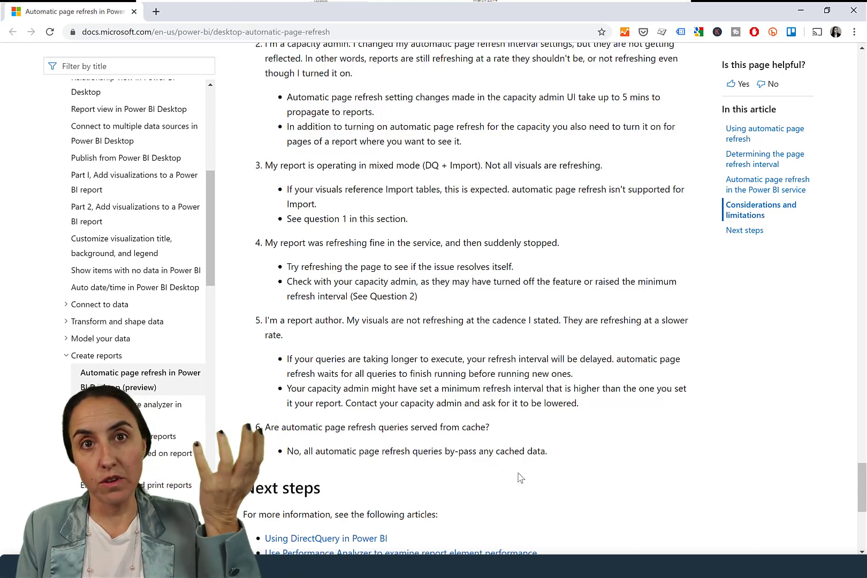
drag(401, 451, 617, 467)
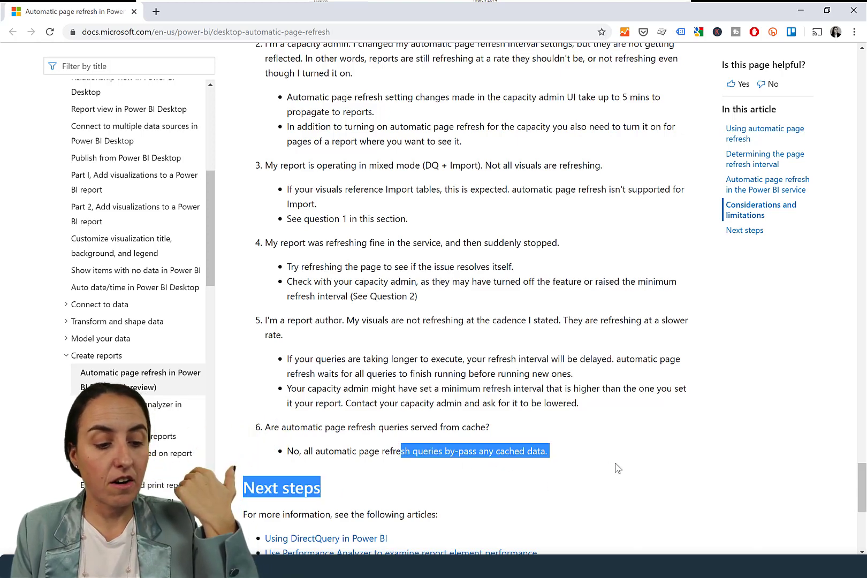
click(369, 451)
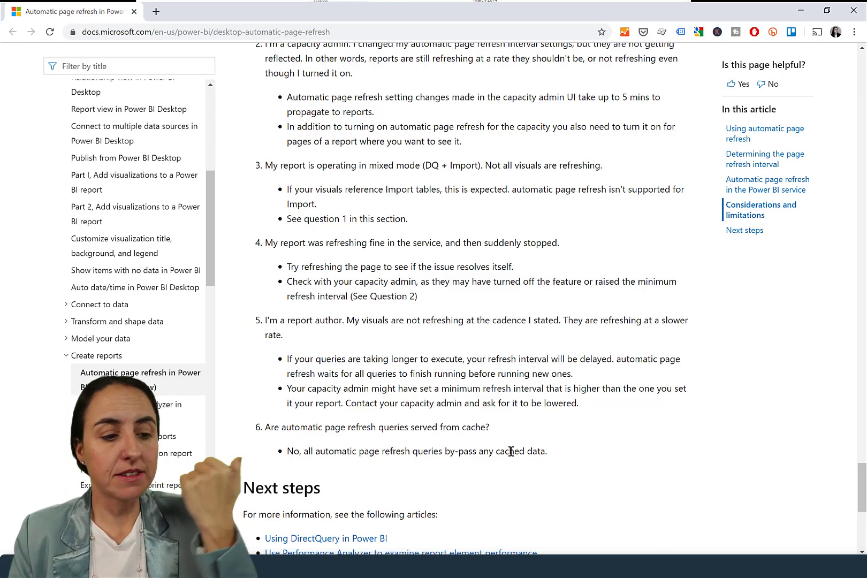
Step: Return to the table of storage modes and compare the refresh limits for dedicated and shared capacity
scroll(475, 388, up, 1)
scroll(475, 388, up, 10)
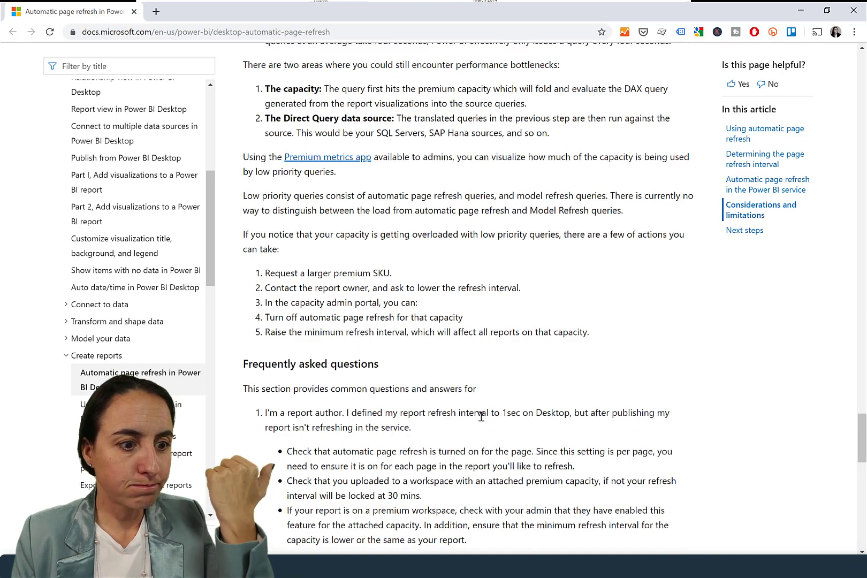
scroll(487, 413, up, 10)
scroll(493, 425, up, 4)
scroll(494, 426, up, 2)
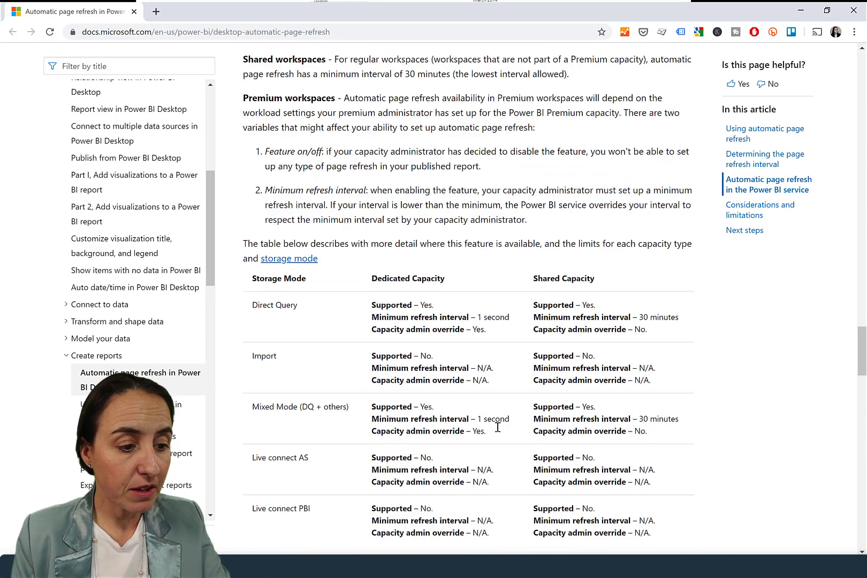
scroll(493, 426, down, 2)
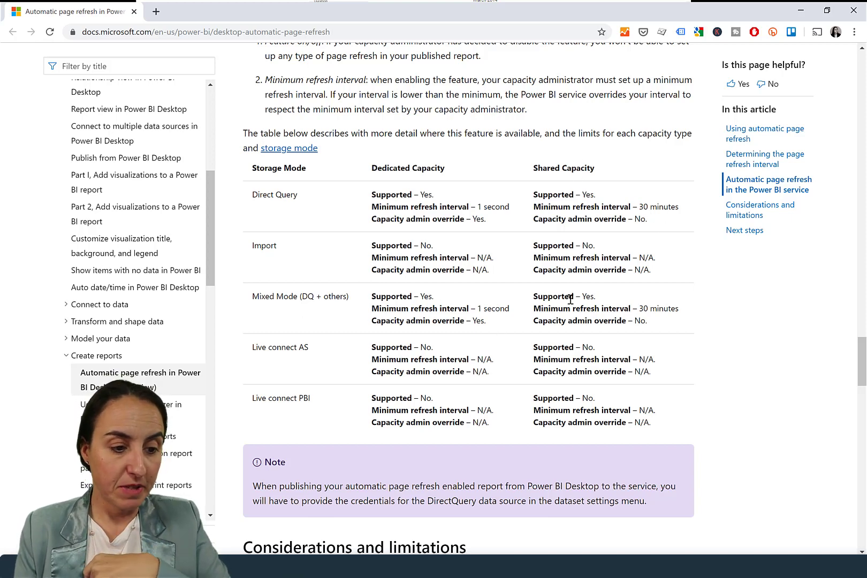
Step: Look back through the article from the workspace restrictions to the Page refresh setup instructions for Power BI Desktop
scroll(508, 349, up, 5)
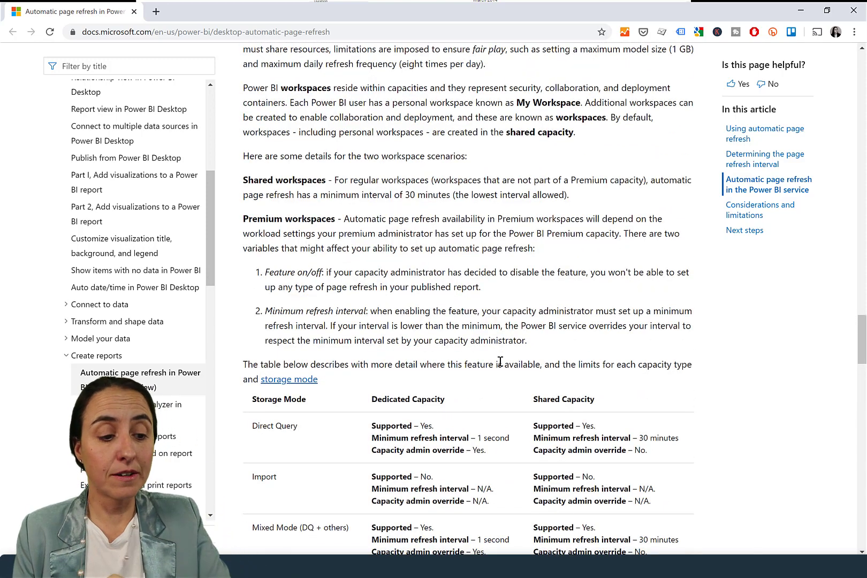
scroll(559, 364, up, 7)
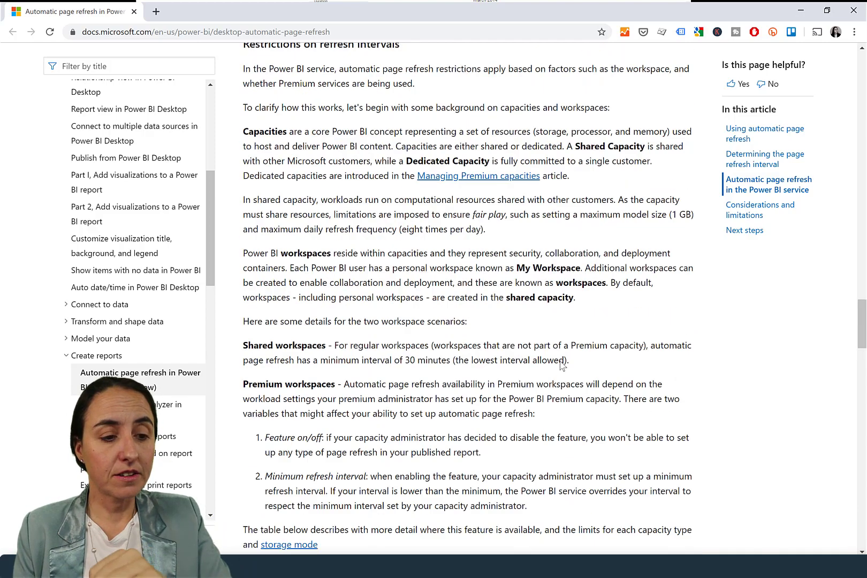
scroll(453, 338, up, 15)
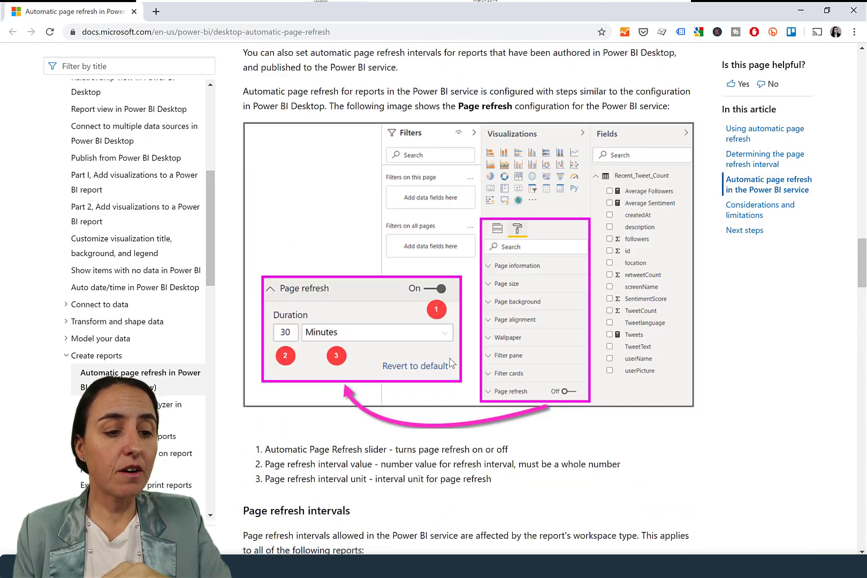
scroll(439, 348, up, 5)
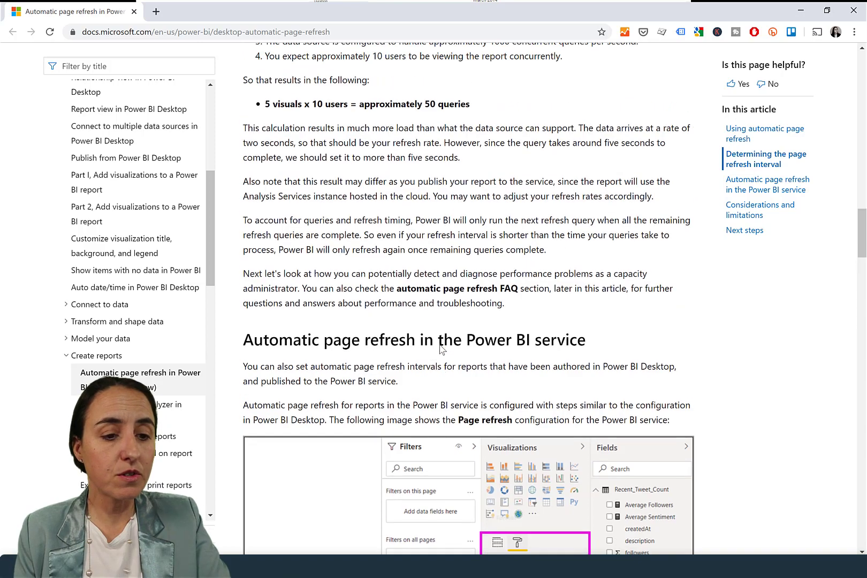
scroll(440, 344, up, 11)
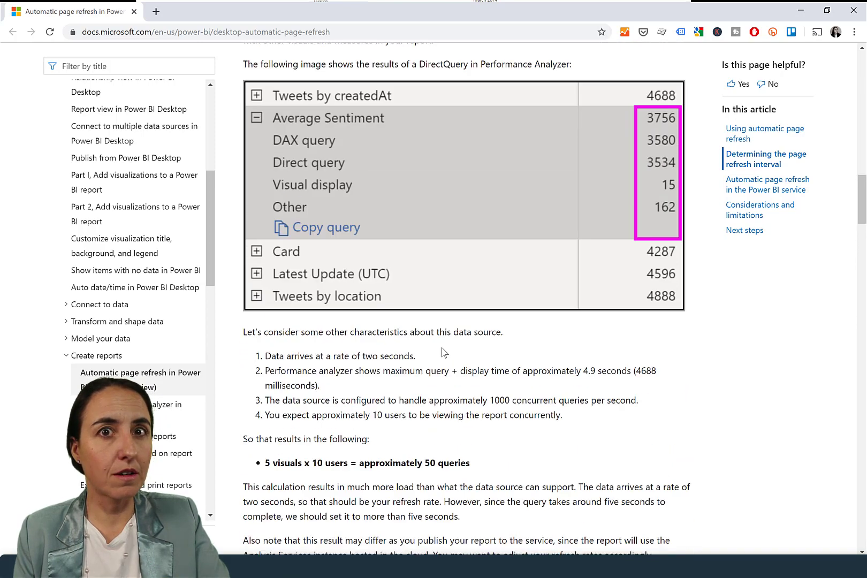
scroll(438, 358, up, 5)
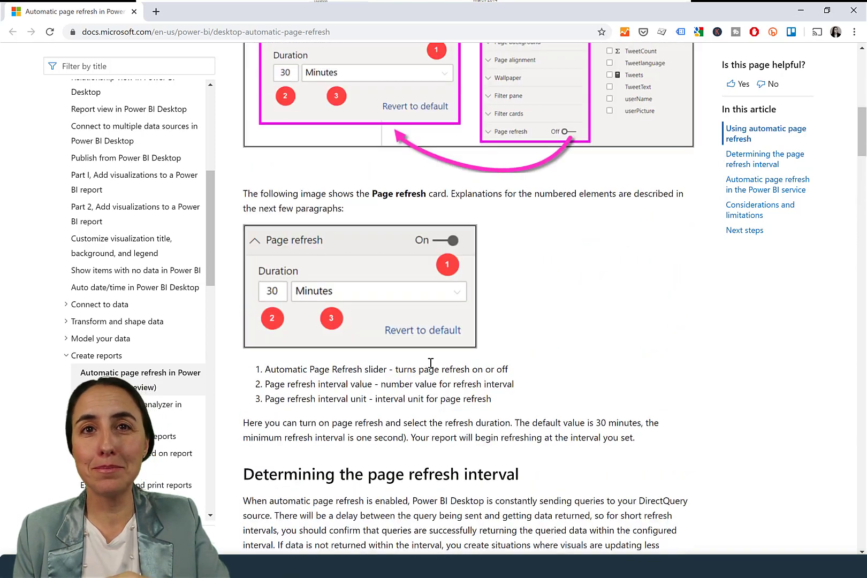
scroll(423, 377, up, 6)
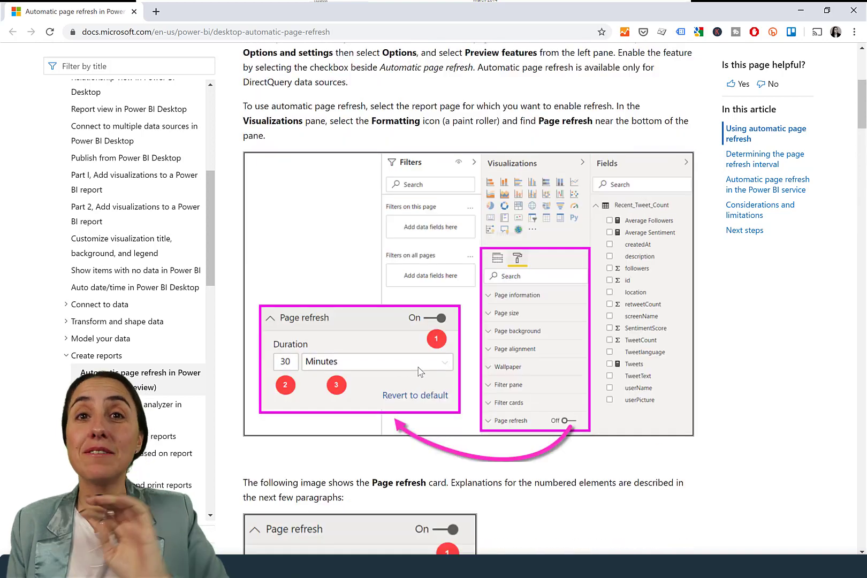